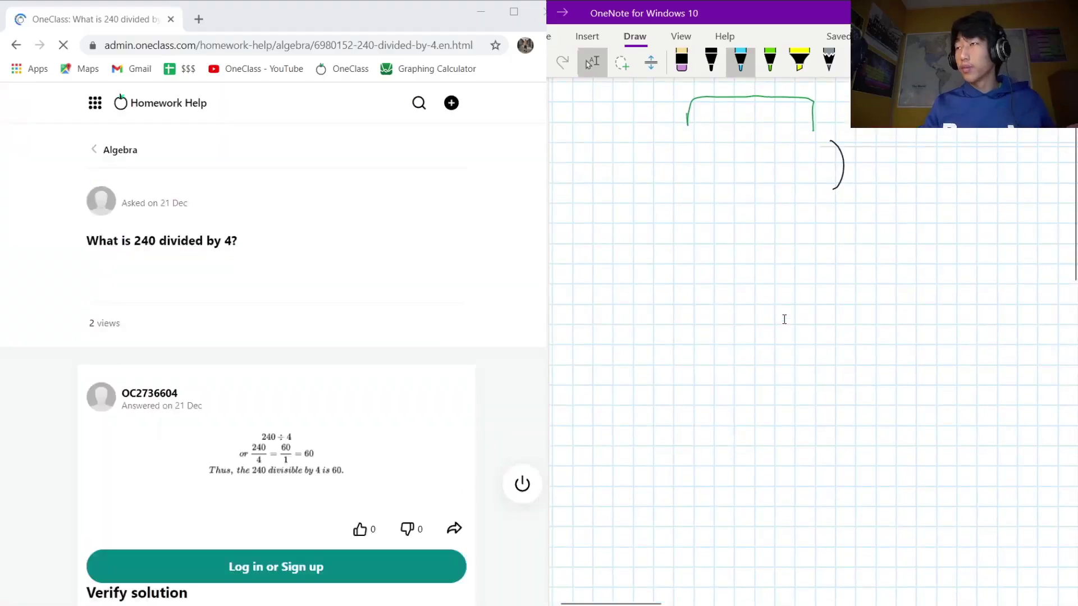
# - Delete the old green and black ink strokes and choose the black pen
pyautogui.moveTo(957, 330)
pyautogui.mouseDown()
pyautogui.moveTo(635, 63)
pyautogui.moveTo(621, 61)
pyautogui.moveTo(623, 72)
pyautogui.mouseUp()
pyautogui.press('Delete')
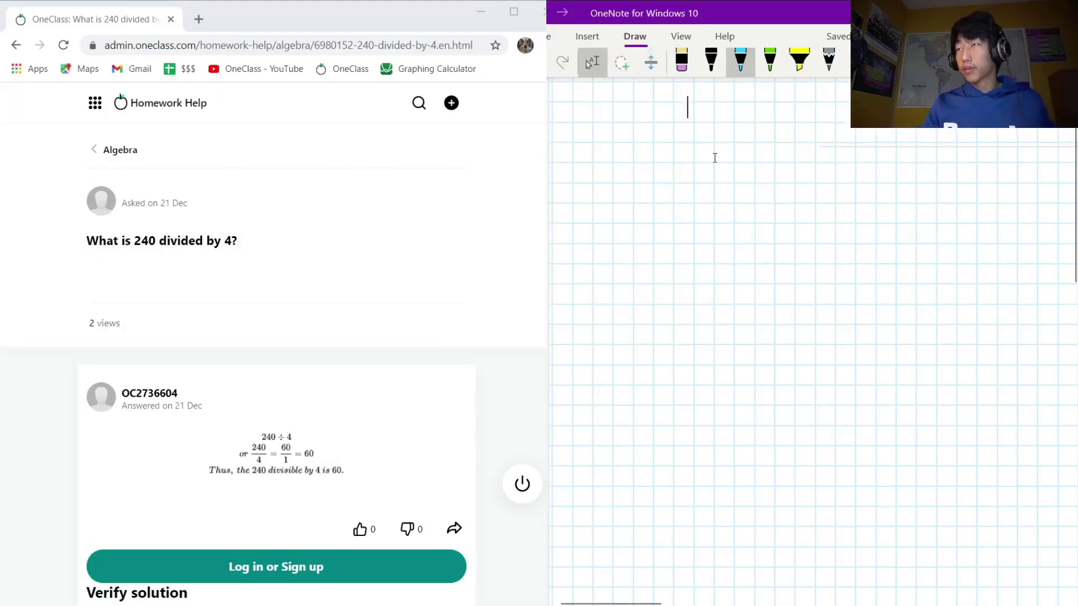
pyautogui.click(713, 62)
pyautogui.click(715, 68)
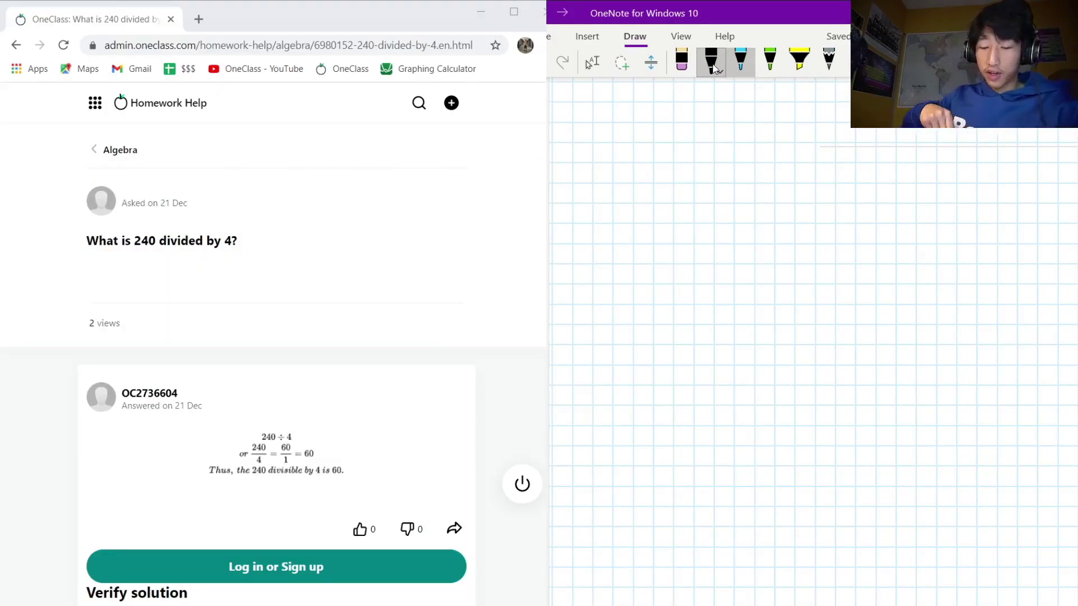
pyautogui.click(592, 62)
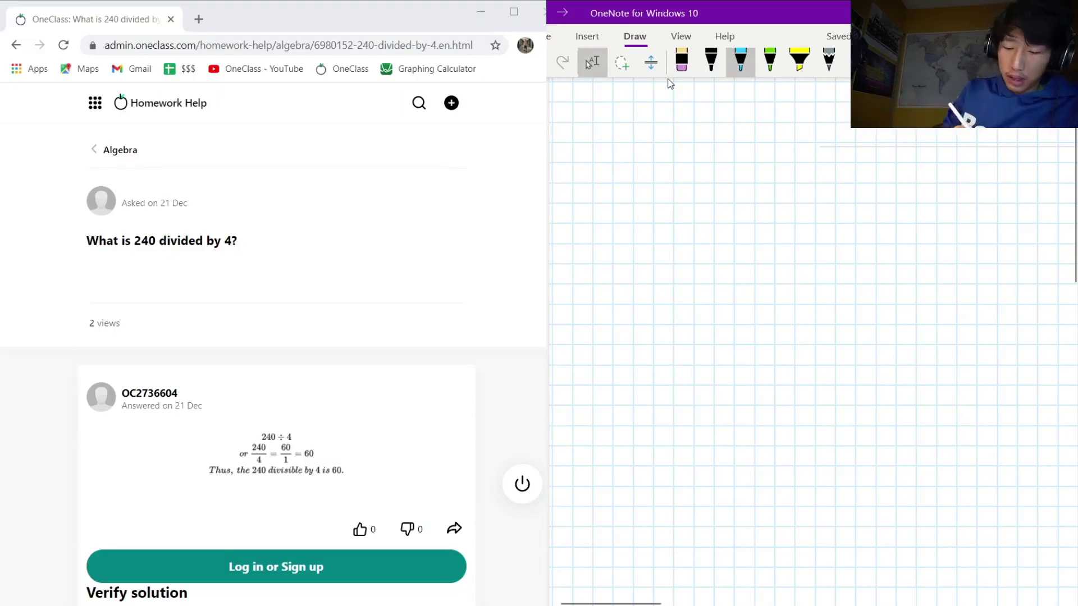
# - Handwrite 240 ÷ 4, then a curved arrow down to the fraction 240 over 4
pyautogui.moveTo(594, 175)
pyautogui.mouseDown()
pyautogui.moveTo(622, 199)
pyautogui.moveTo(647, 179)
pyautogui.moveTo(644, 197)
pyautogui.mouseUp()
pyautogui.moveTo(670, 166)
pyautogui.mouseDown()
pyautogui.moveTo(657, 181)
pyautogui.moveTo(669, 167)
pyautogui.moveTo(738, 184)
pyautogui.mouseUp()
pyautogui.moveTo(733, 172); pyautogui.dragTo(731, 204)
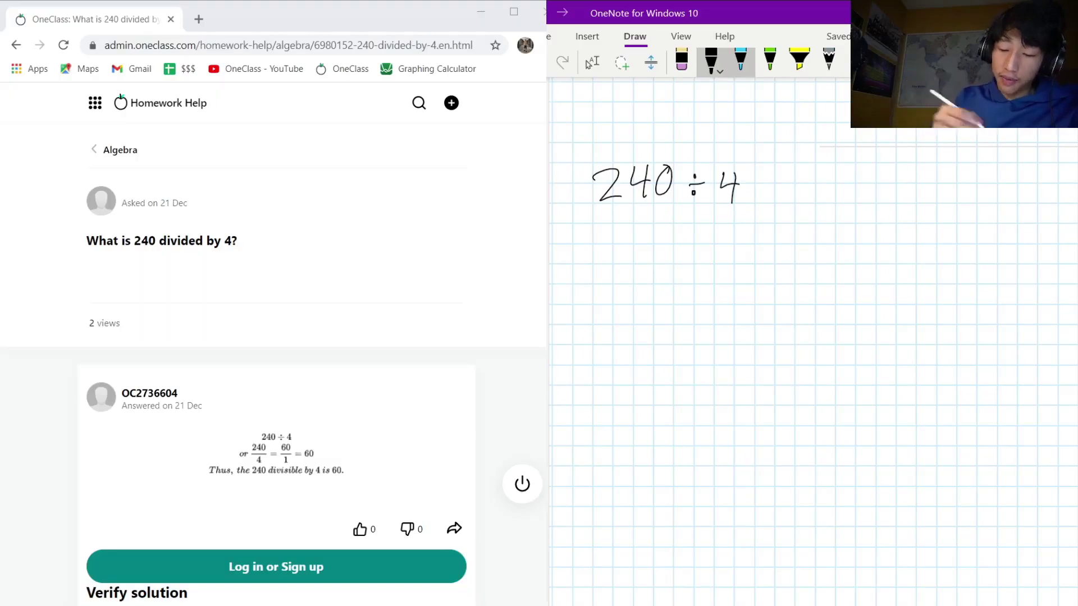
pyautogui.moveTo(578, 200)
pyautogui.mouseDown()
pyautogui.moveTo(606, 276)
pyautogui.moveTo(660, 274)
pyautogui.mouseUp()
pyautogui.moveTo(655, 262); pyautogui.dragTo(654, 284)
pyautogui.moveTo(673, 264)
pyautogui.mouseDown()
pyautogui.moveTo(663, 273)
pyautogui.moveTo(673, 263)
pyautogui.mouseUp()
pyautogui.moveTo(634, 292)
pyautogui.mouseDown()
pyautogui.moveTo(680, 287)
pyautogui.moveTo(660, 333)
pyautogui.mouseUp()
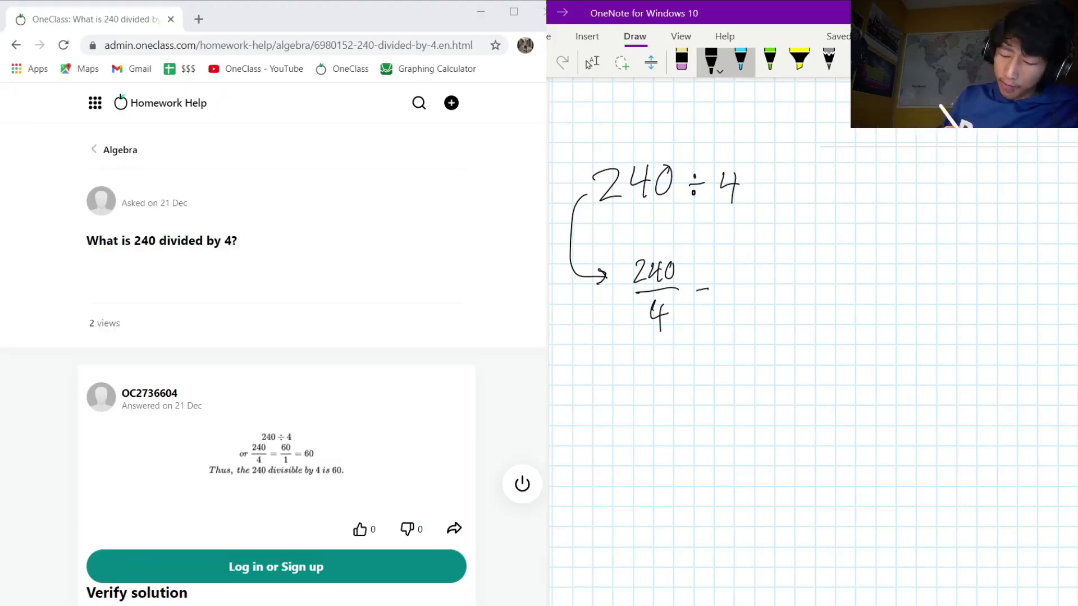
# - Handwrite 24 × 10 over a fraction bar after the equals sign
pyautogui.moveTo(741, 268)
pyautogui.mouseDown()
pyautogui.moveTo(753, 281)
pyautogui.moveTo(769, 276)
pyautogui.mouseUp()
pyautogui.moveTo(766, 263)
pyautogui.mouseDown()
pyautogui.moveTo(766, 283)
pyautogui.moveTo(799, 282)
pyautogui.mouseUp()
pyautogui.moveTo(809, 267)
pyautogui.mouseDown()
pyautogui.moveTo(805, 280)
pyautogui.moveTo(808, 268)
pyautogui.mouseUp()
pyautogui.moveTo(737, 291)
pyautogui.mouseDown()
pyautogui.moveTo(819, 287)
pyautogui.moveTo(787, 310)
pyautogui.mouseUp()
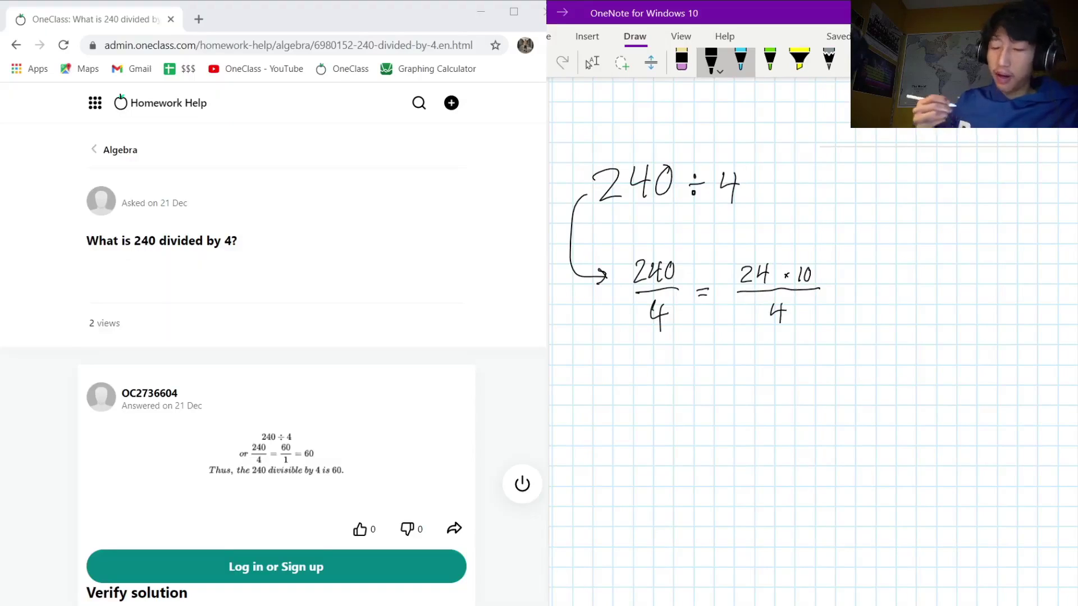
pyautogui.click(592, 62)
pyautogui.click(771, 343)
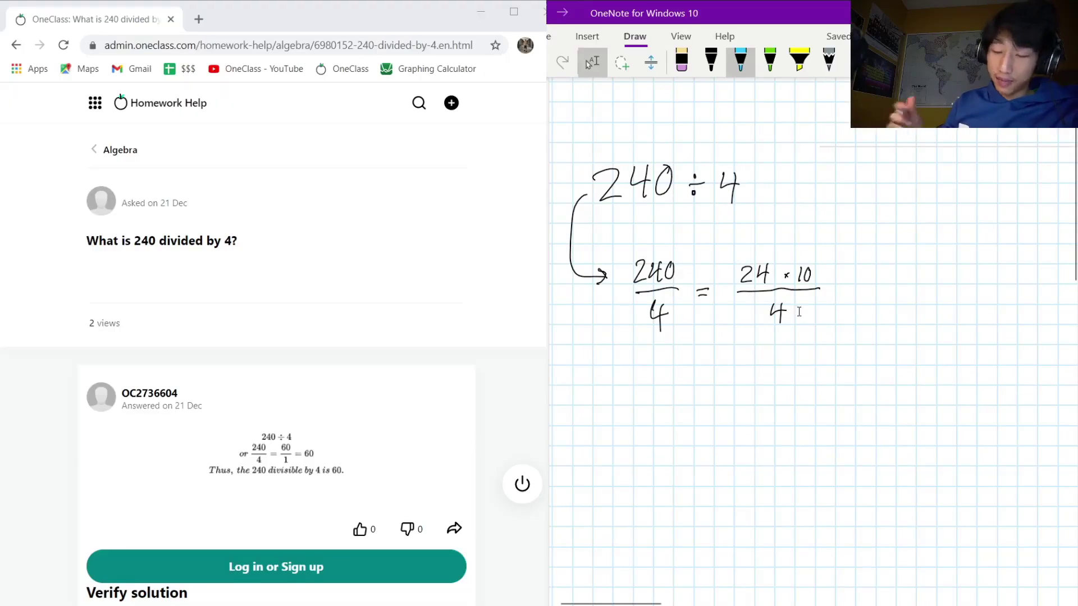
# - With the black pen, continue with = 24/4 after the fraction
pyautogui.click(712, 59)
pyautogui.moveTo(838, 292); pyautogui.dragTo(874, 289)
pyautogui.moveTo(879, 273); pyautogui.dragTo(879, 292)
pyautogui.moveTo(861, 300)
pyautogui.mouseDown()
pyautogui.moveTo(883, 298)
pyautogui.moveTo(877, 316)
pyautogui.mouseUp()
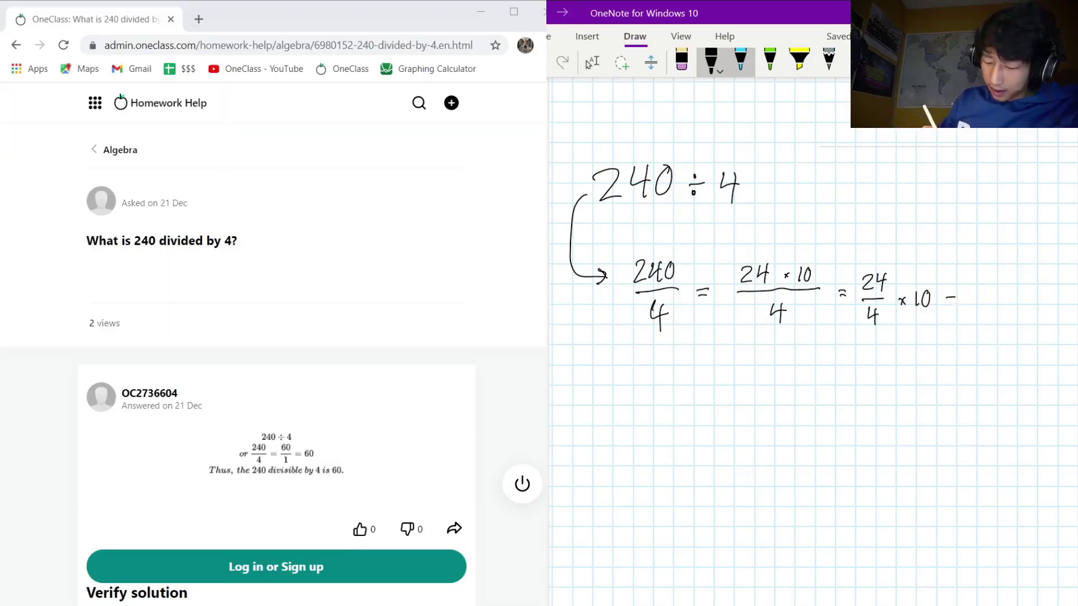
# - Finish the working with = 6×10 and the result 60 below it
pyautogui.moveTo(974, 287); pyautogui.dragTo(979, 301)
pyautogui.moveTo(984, 298); pyautogui.dragTo(1006, 290)
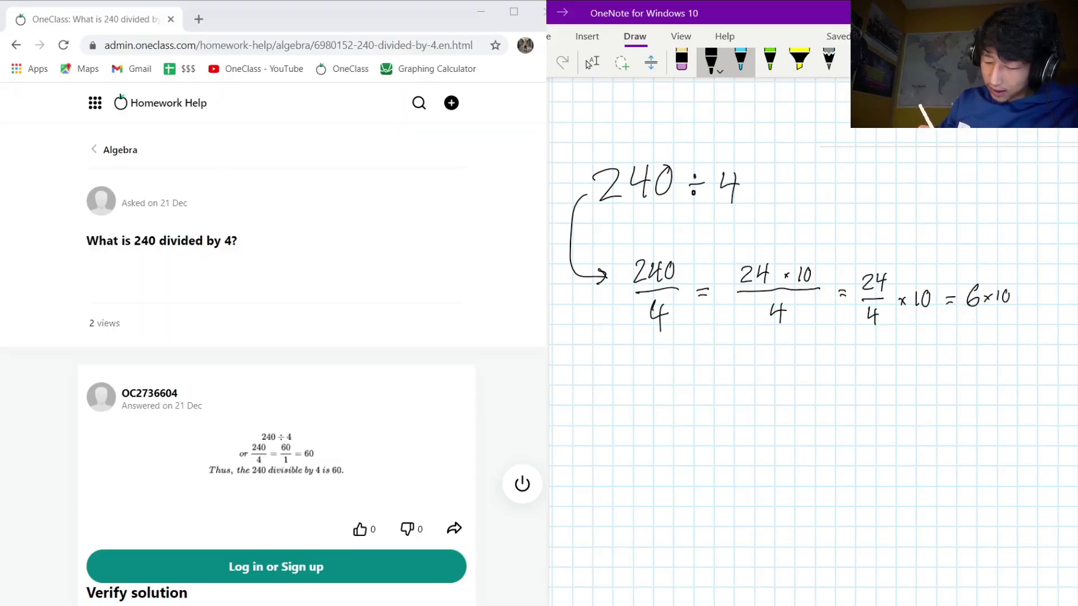
pyautogui.moveTo(972, 338); pyautogui.dragTo(961, 353)
pyautogui.moveTo(987, 340)
pyautogui.mouseDown()
pyautogui.moveTo(977, 354)
pyautogui.moveTo(987, 341)
pyautogui.mouseUp()
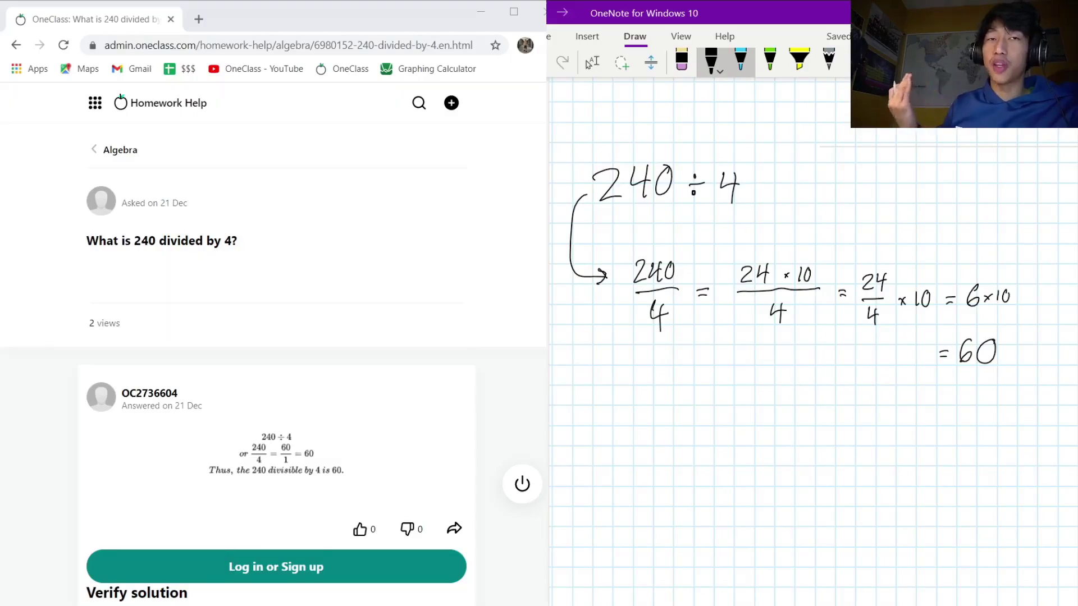
pyautogui.click(590, 63)
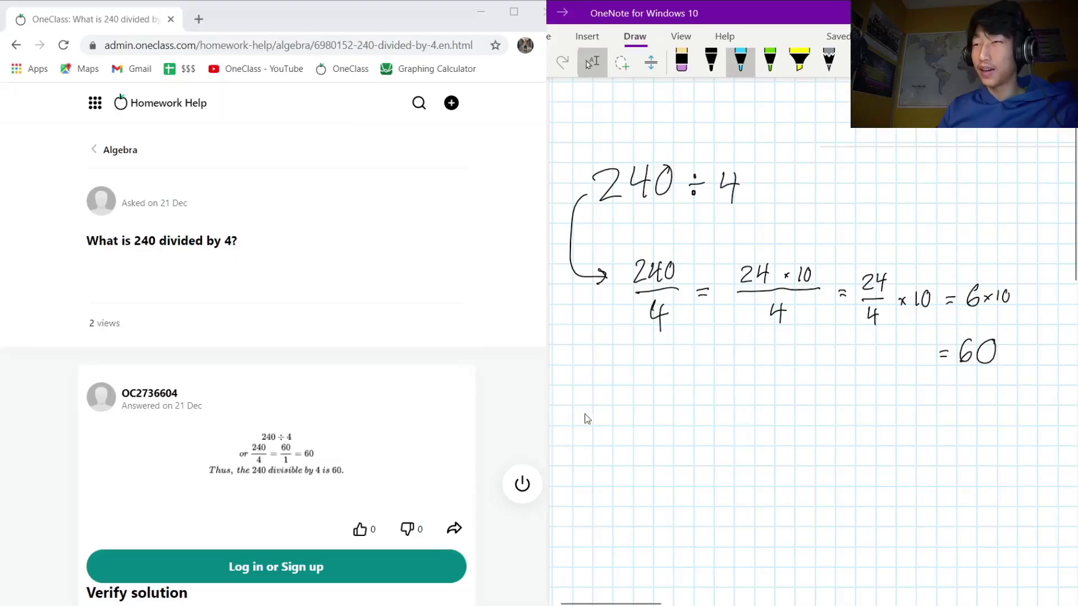
# - Comment 'The above solution is good' on the posted answer of 60 and mark it correct
pyautogui.scroll(-3, 585, 416)
pyautogui.scroll(3, 808, 337)
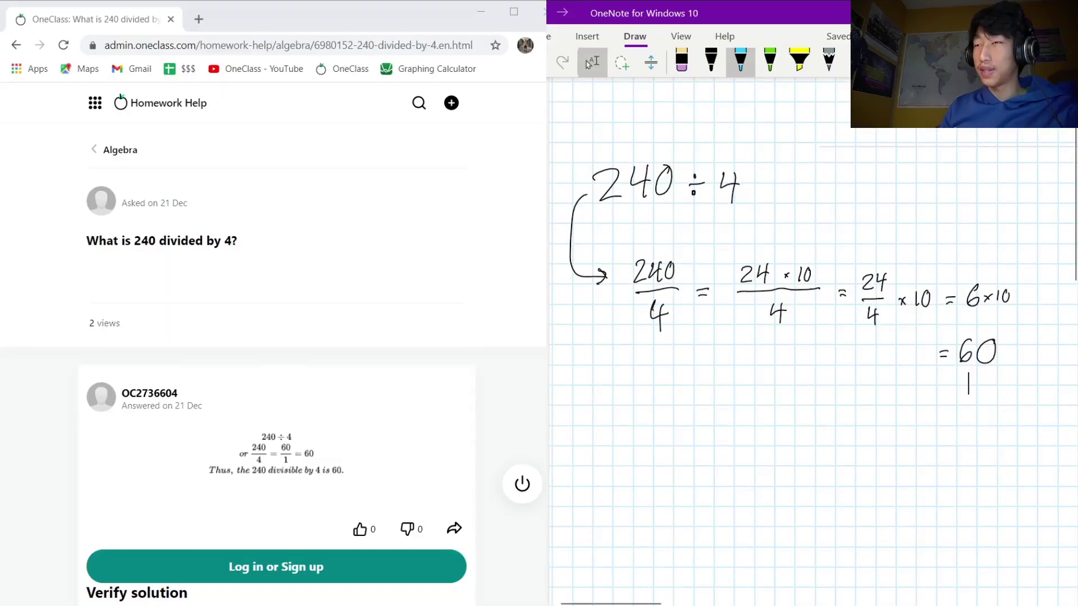
pyautogui.scroll(-5, 275, 337)
pyautogui.click(345, 353)
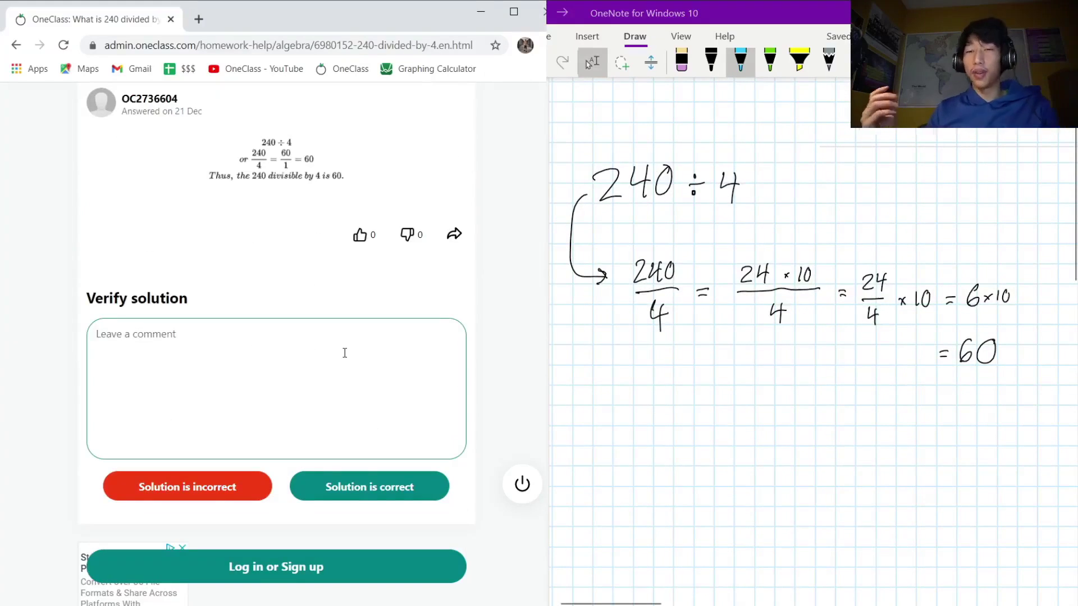
pyautogui.write('The ')
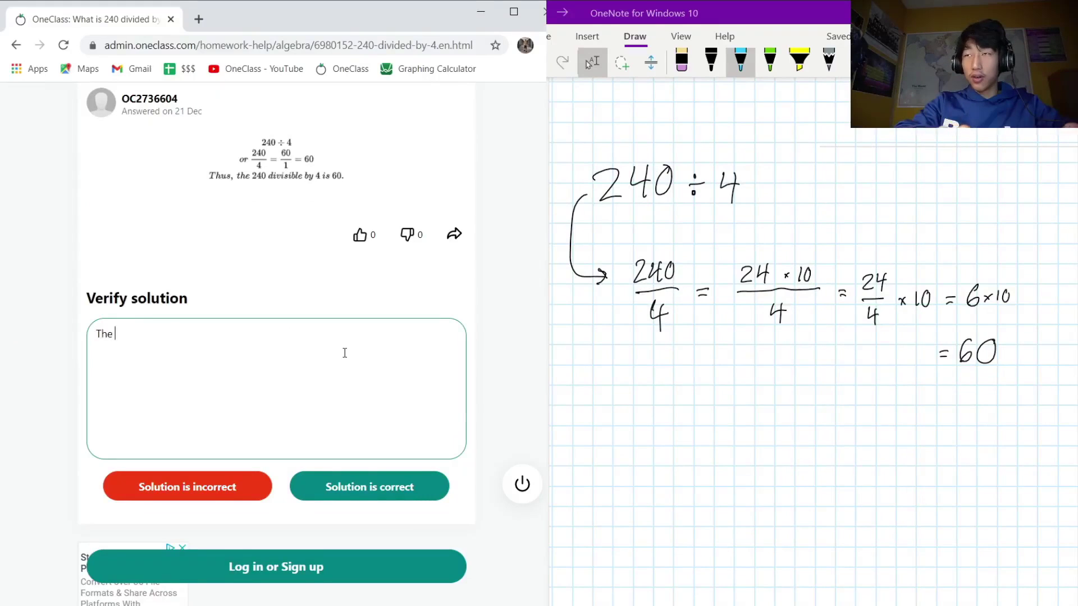
pyautogui.write('above sol')
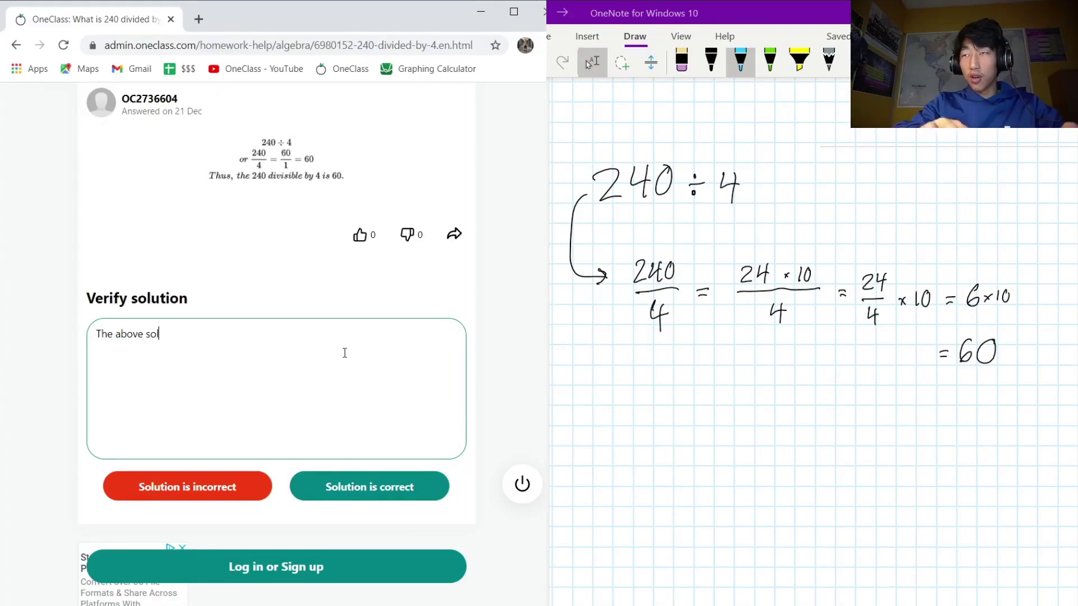
pyautogui.write('u')
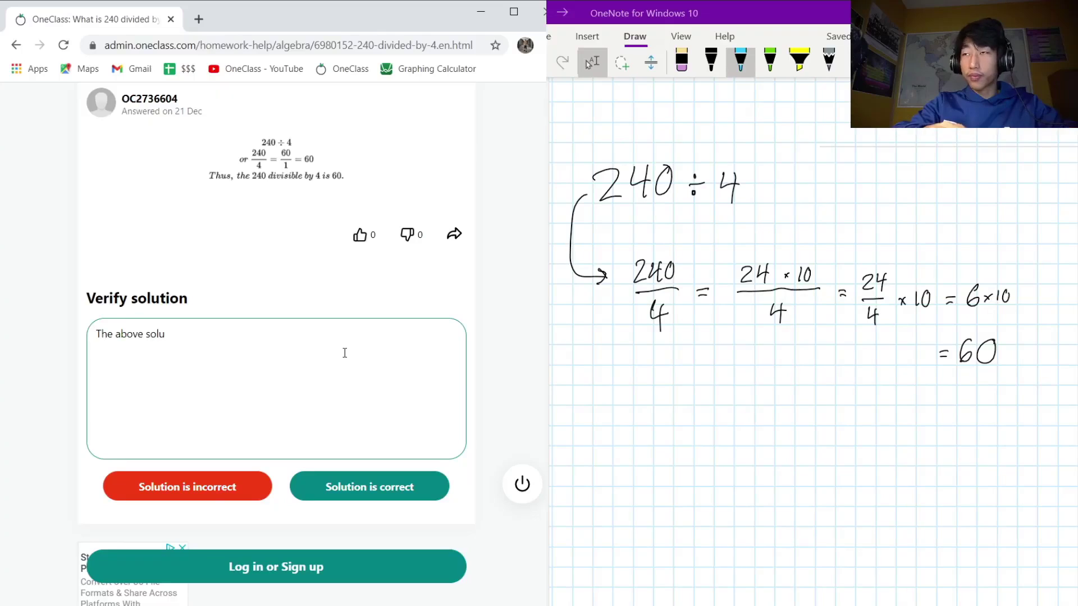
pyautogui.write('tion is good')
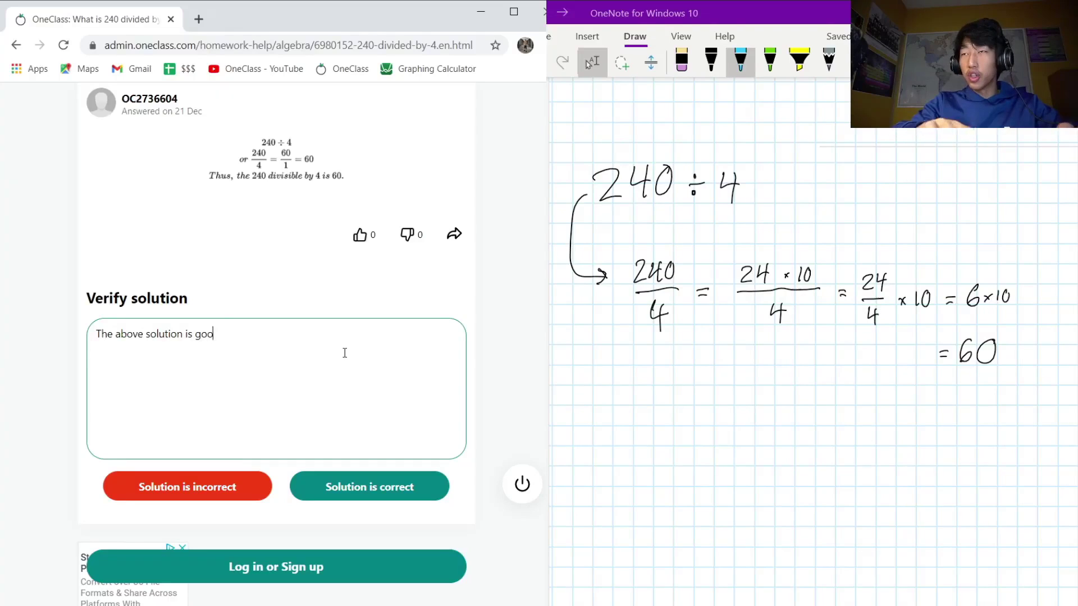
pyautogui.click(386, 495)
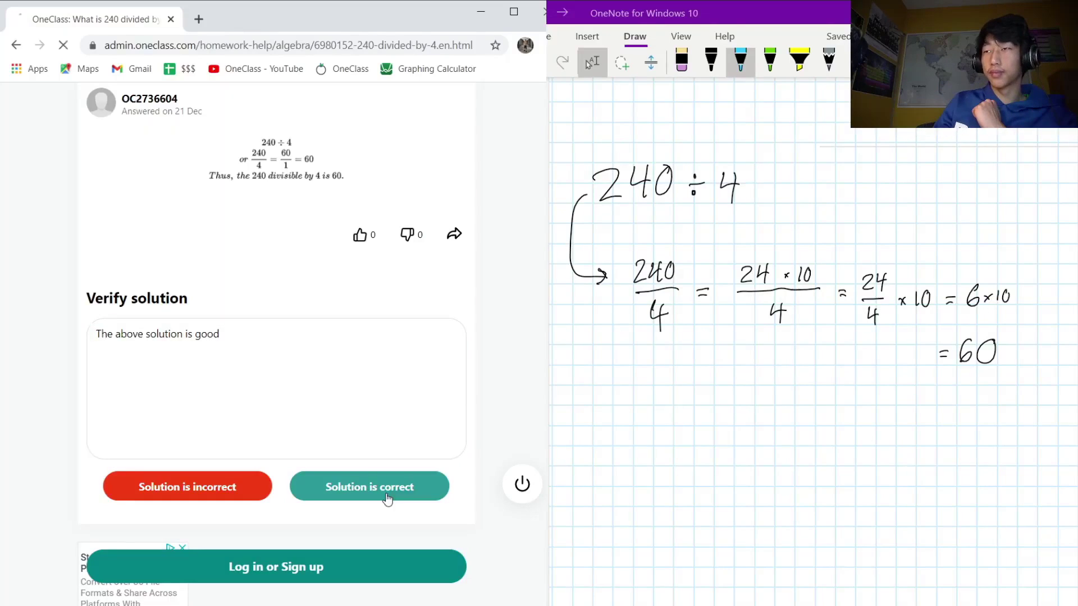